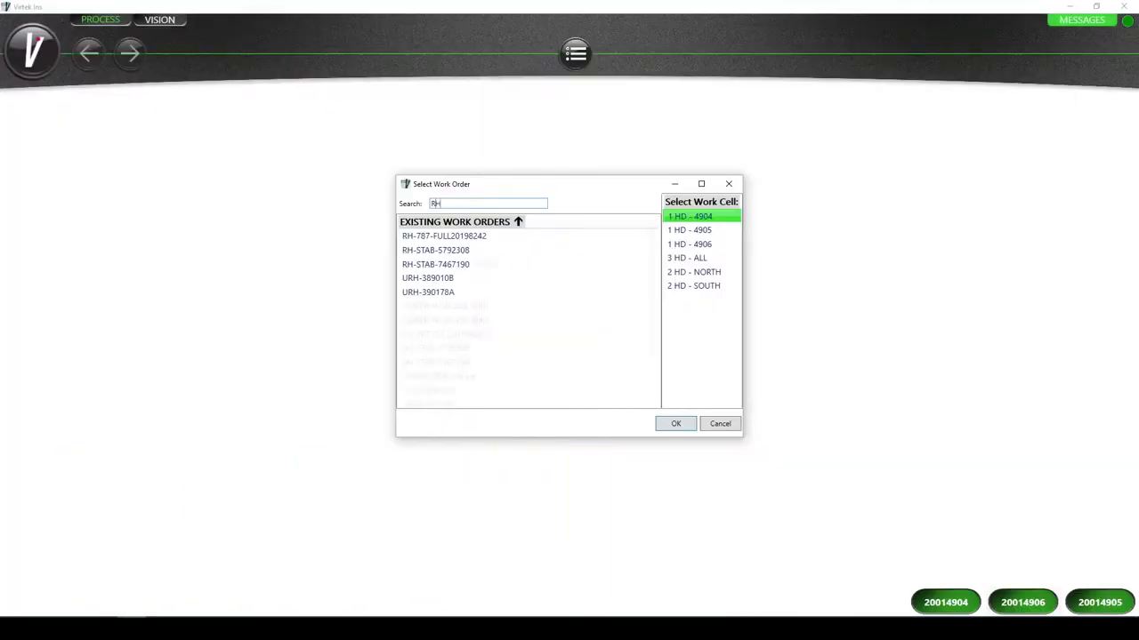
Search 'RH-STAB-5' and open work order RH-STAB-5792308.
{"action": "type", "text": "-STAB-5"}
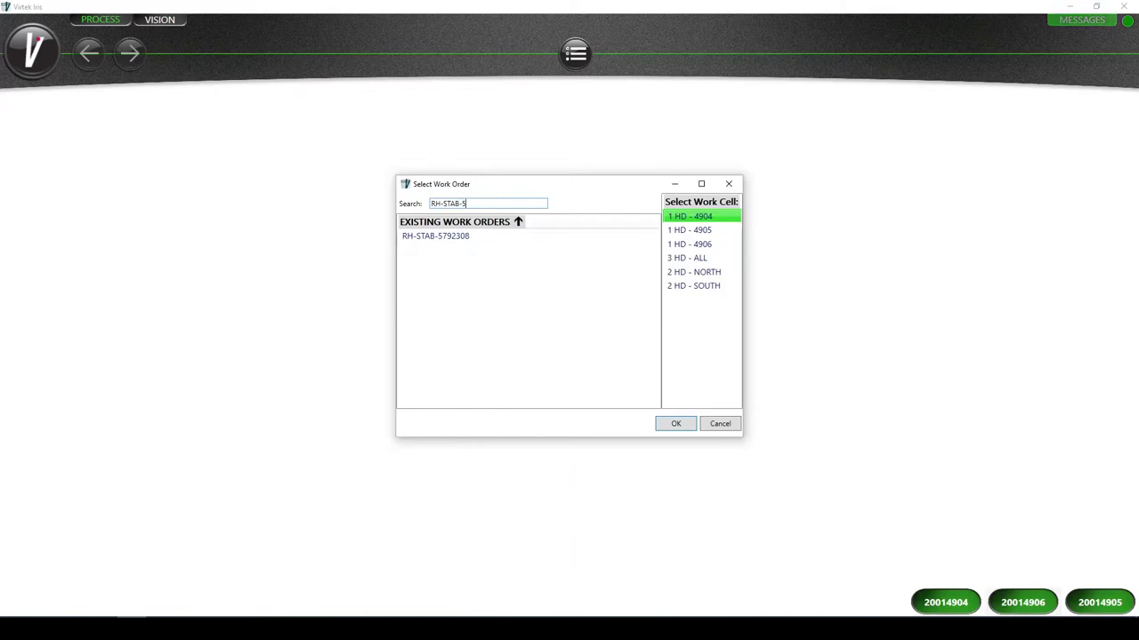
{"action": "left_click", "coordinate": [458, 238]}
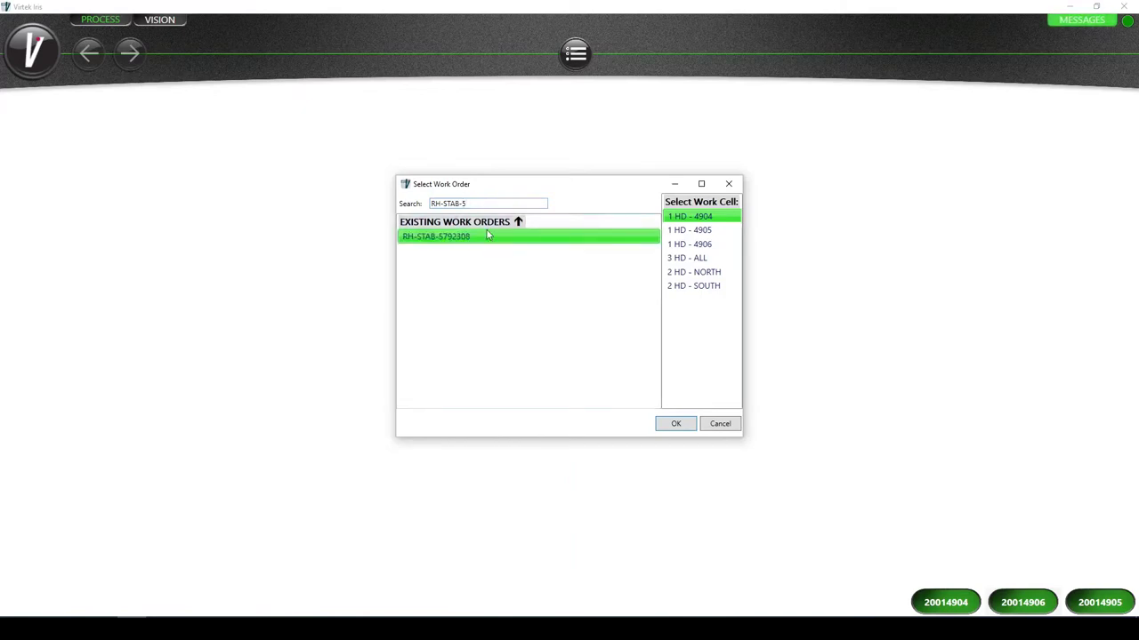
{"action": "left_click", "coordinate": [678, 425]}
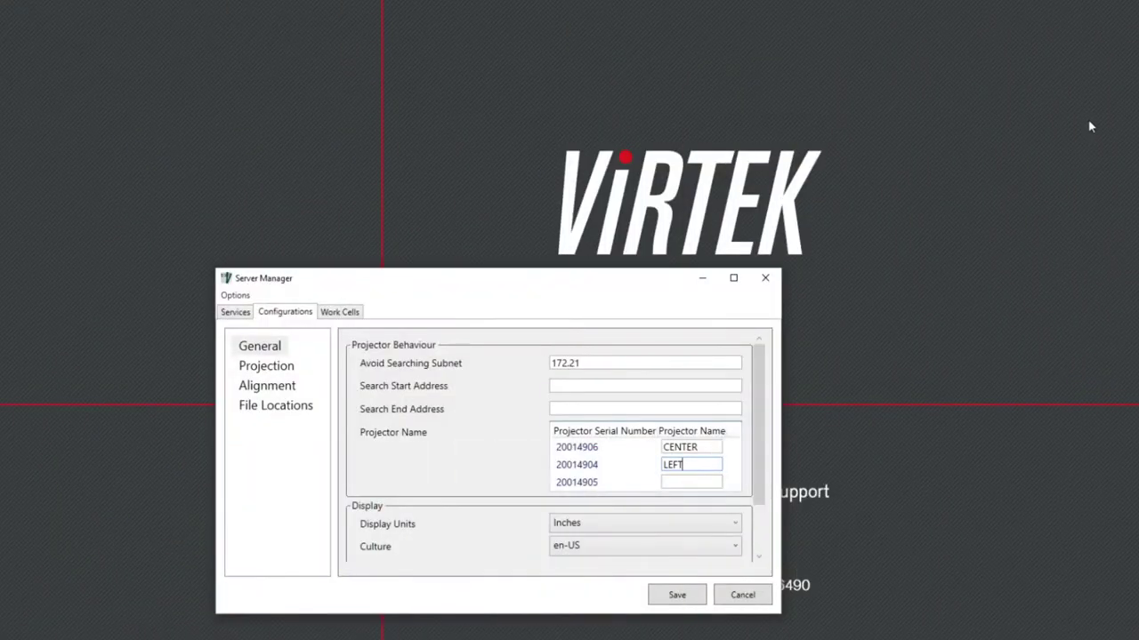
Clear LEFT from projector 20014904, name projector 20014905 LEFT, and save the configuration.
{"action": "left_click_drag", "start_coordinate": [702, 465], "coordinate": [647, 477]}
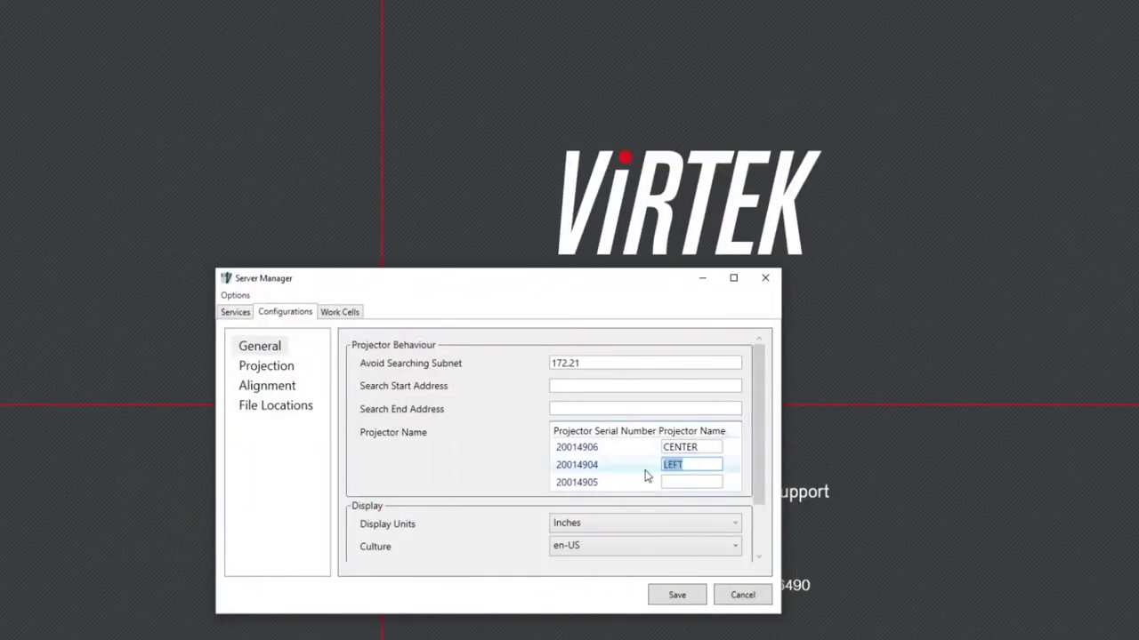
{"action": "key", "text": "BackSpace"}
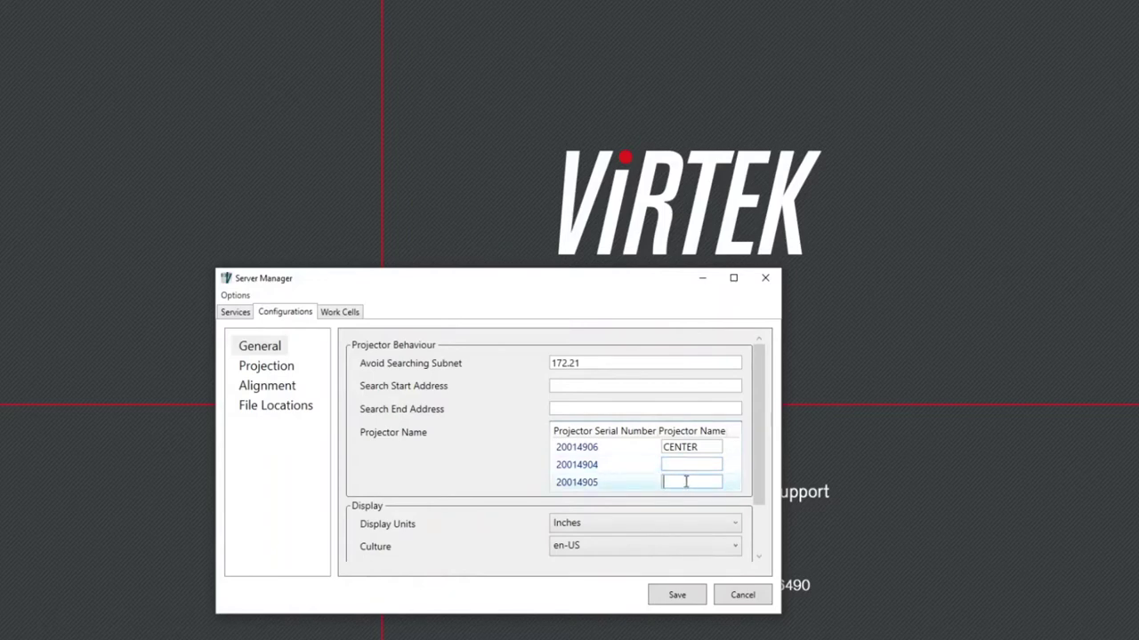
{"action": "left_click", "coordinate": [684, 482]}
{"action": "type", "text": "LEFT"}
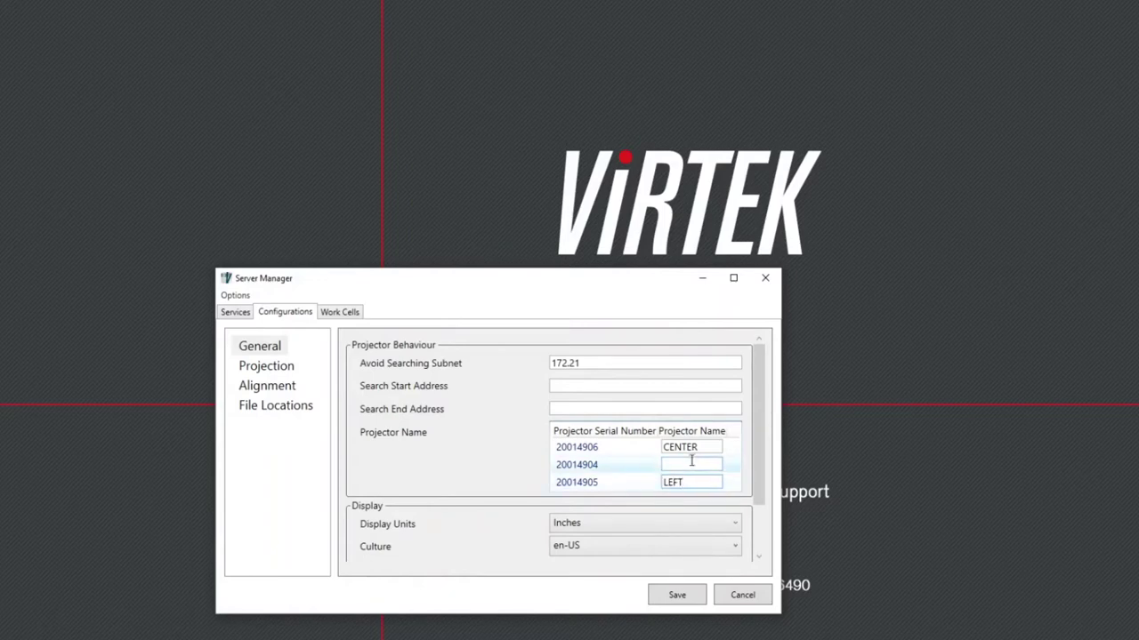
{"action": "left_click", "coordinate": [676, 596]}
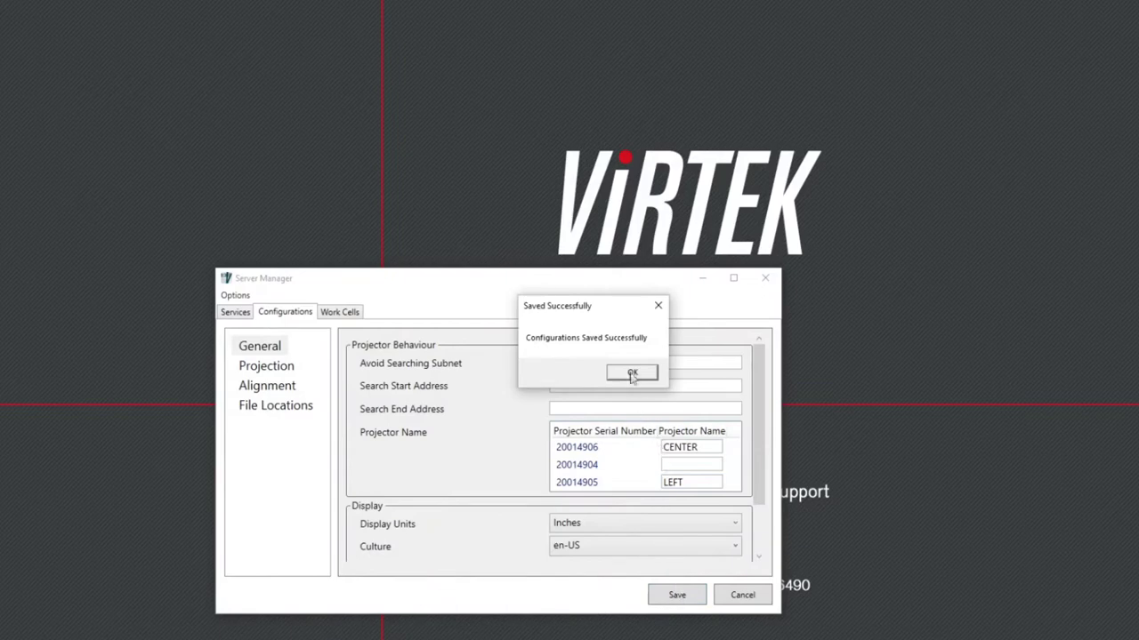
{"action": "left_click", "coordinate": [630, 373]}
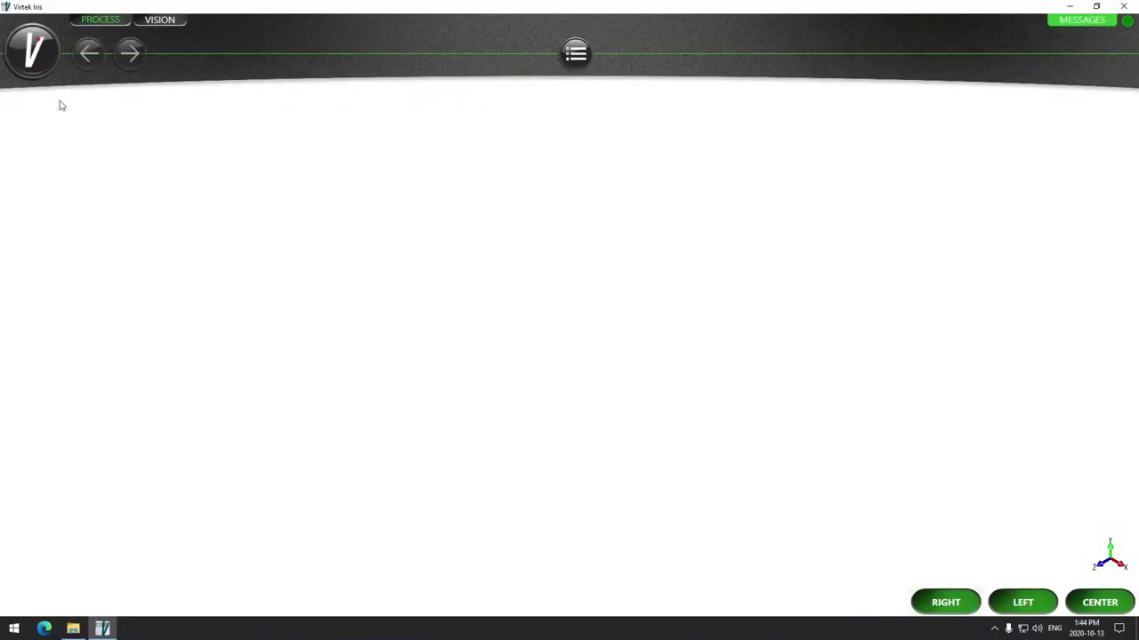
Search 'LEFT' and open the LEFT HAND TOOL work order with the ALL PROJECTORS work cell.
{"action": "left_click", "coordinate": [35, 55]}
{"action": "left_click", "coordinate": [41, 99]}
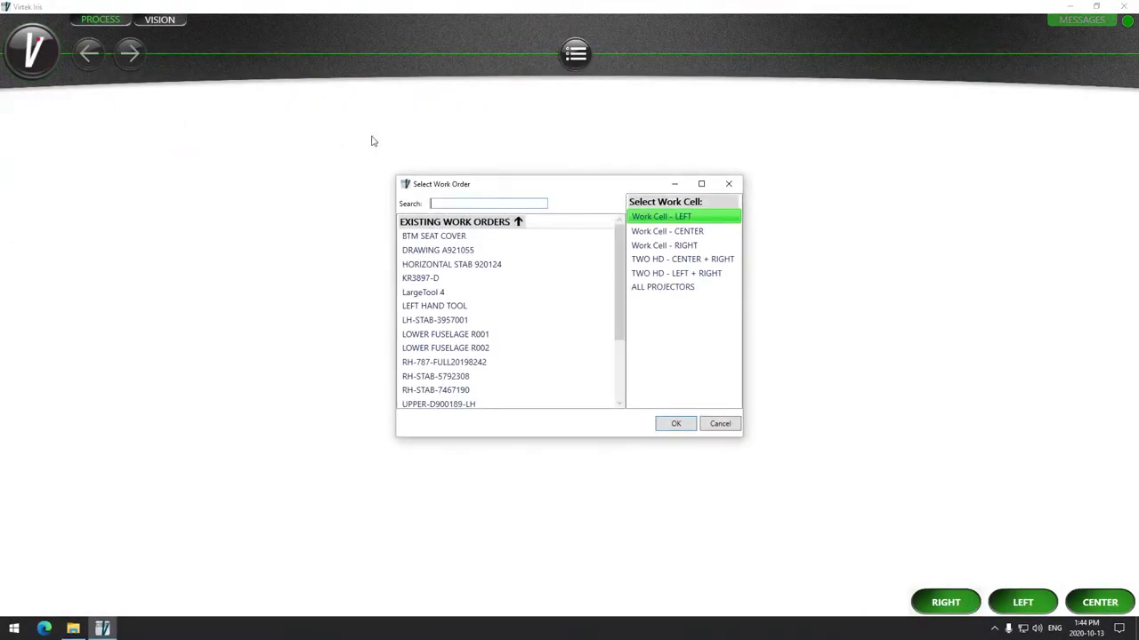
{"action": "type", "text": "LEFT"}
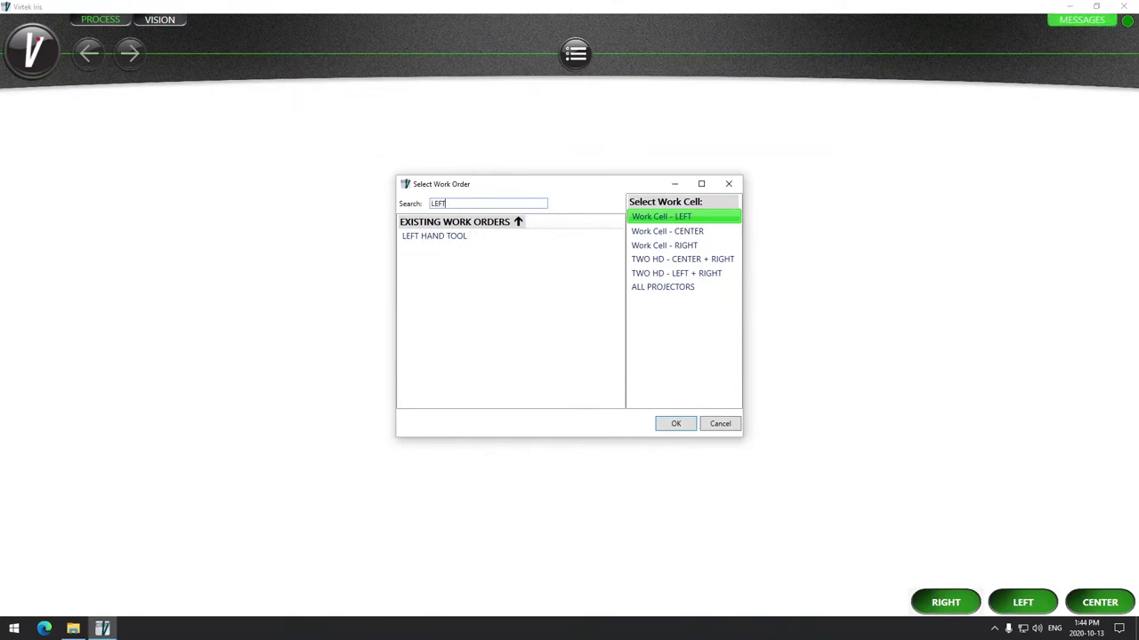
{"action": "left_click", "coordinate": [447, 236]}
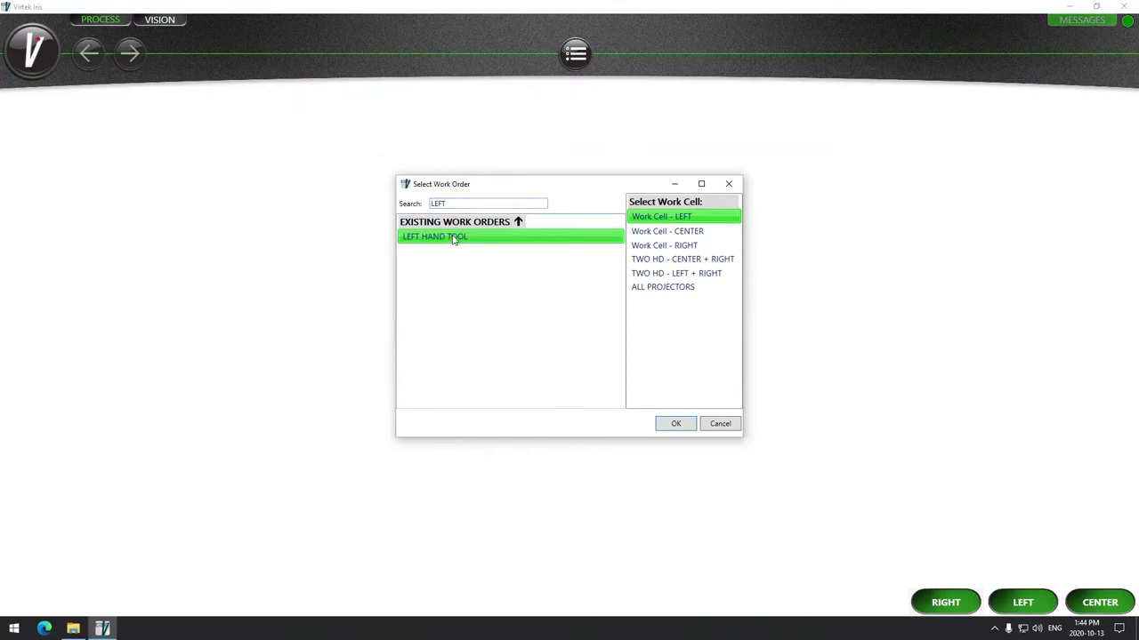
{"action": "left_click", "coordinate": [662, 287]}
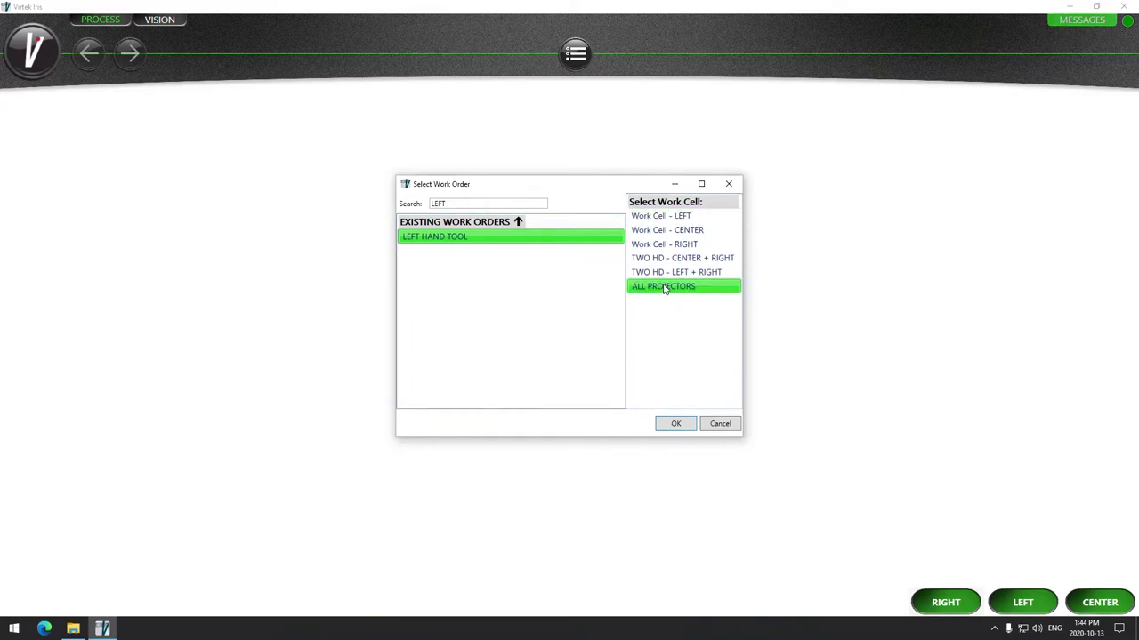
{"action": "left_click", "coordinate": [677, 426]}
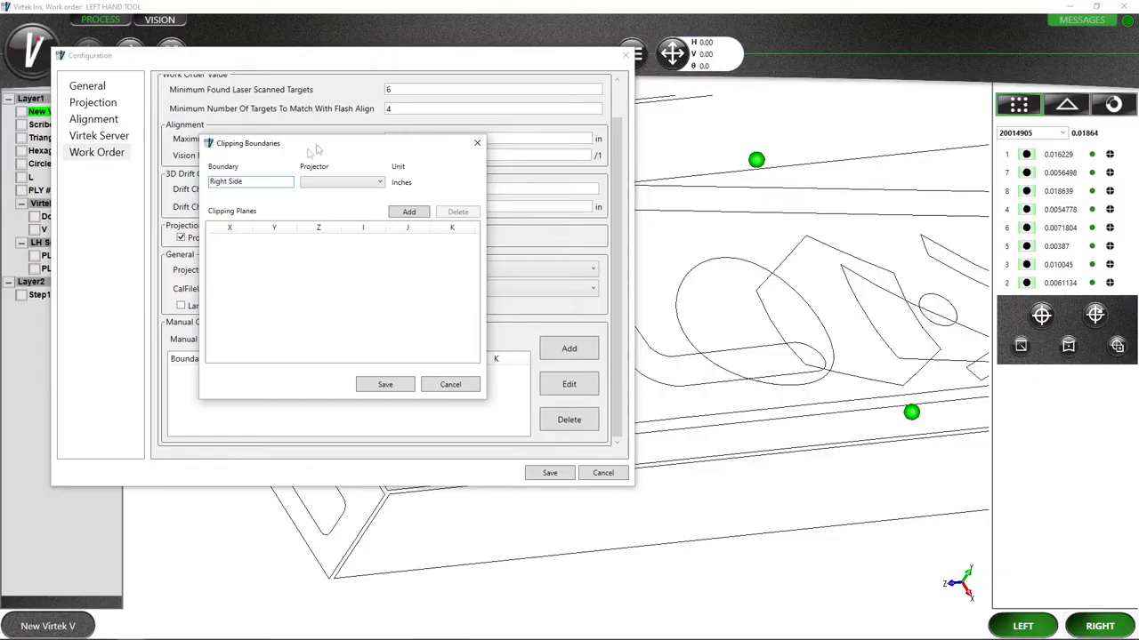
Set the Right Side clipping boundary's projector to RIGHT.
{"action": "left_click", "coordinate": [364, 183]}
{"action": "left_click", "coordinate": [324, 208]}
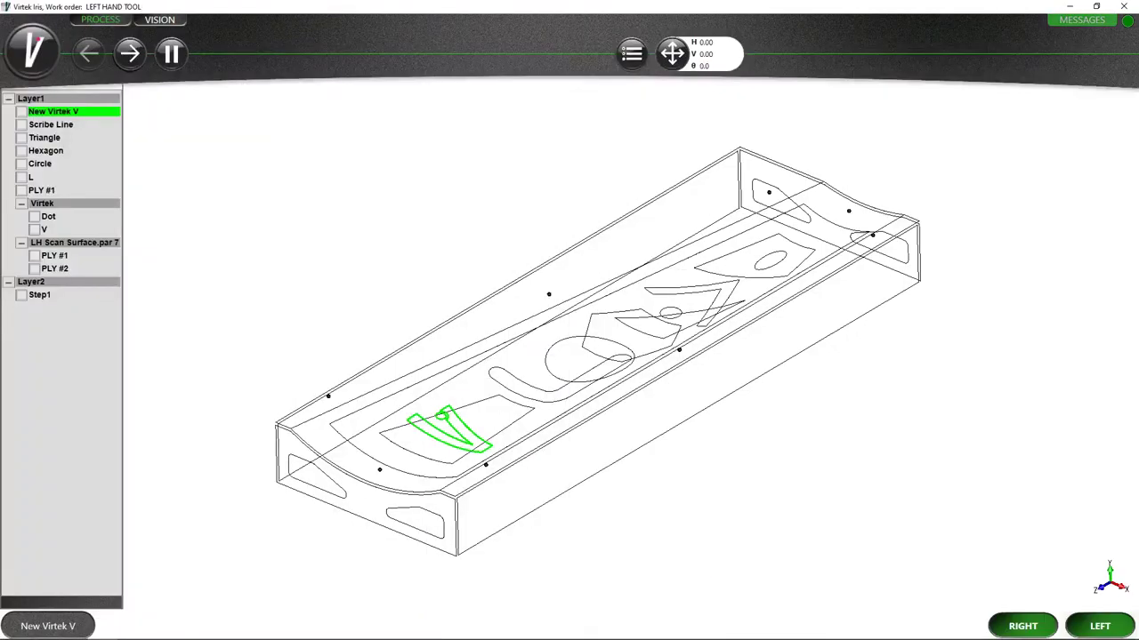
Pause the projection from the toolbar, then resume it with Play.
{"action": "left_click", "coordinate": [173, 54]}
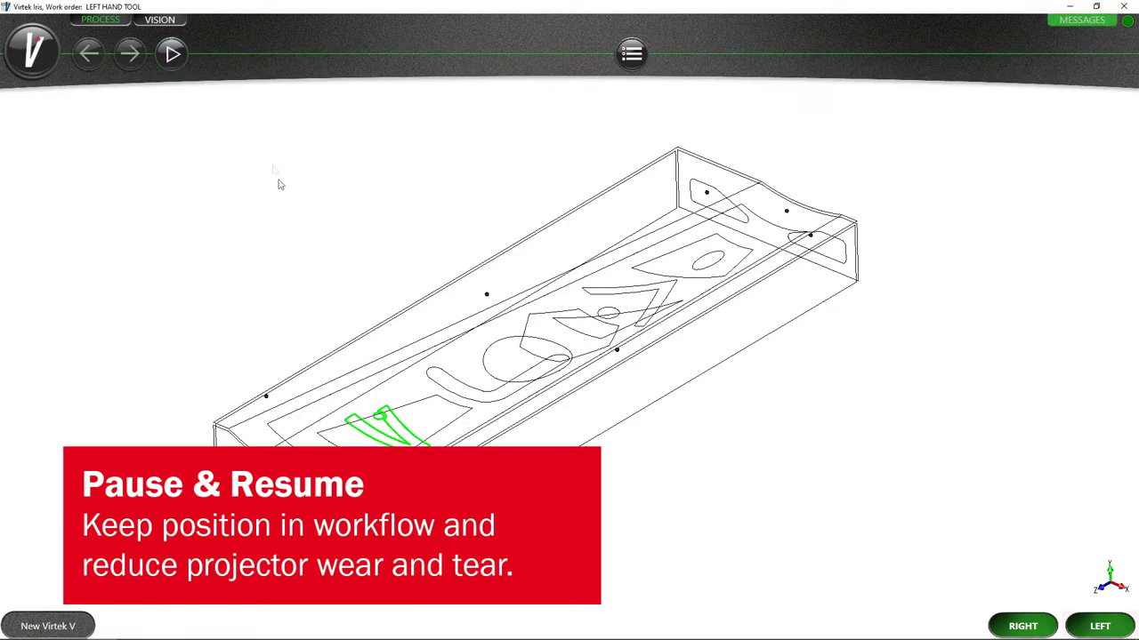
{"action": "left_click", "coordinate": [173, 54]}
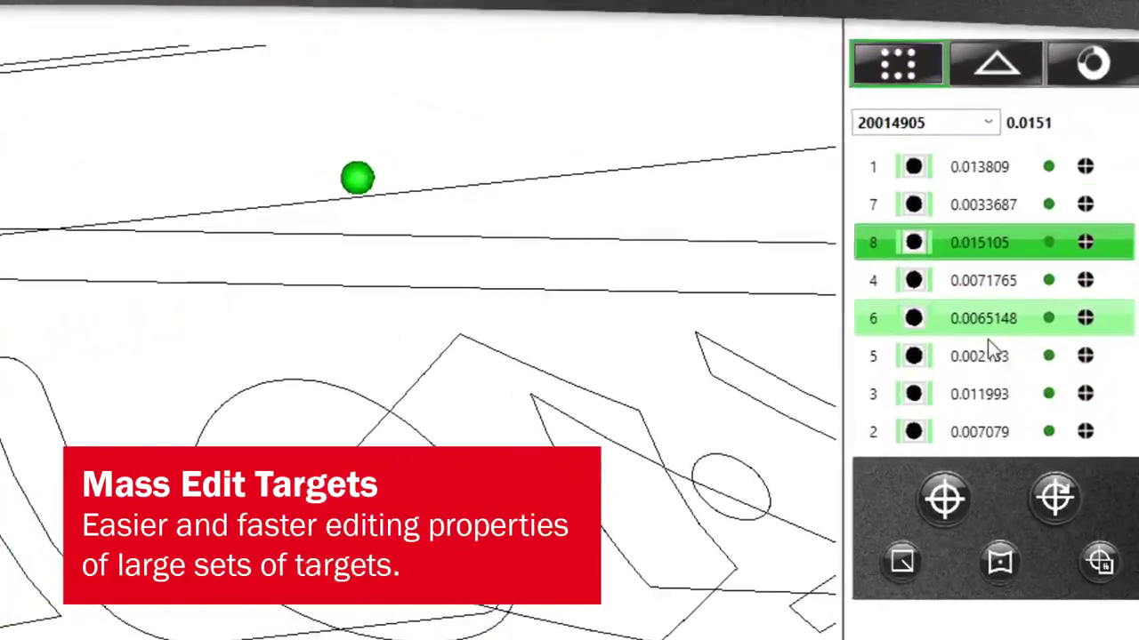
Disable targets 8, 6 and 3 together and rescan the targets to realign the projector.
{"action": "left_click", "coordinate": [1066, 230]}
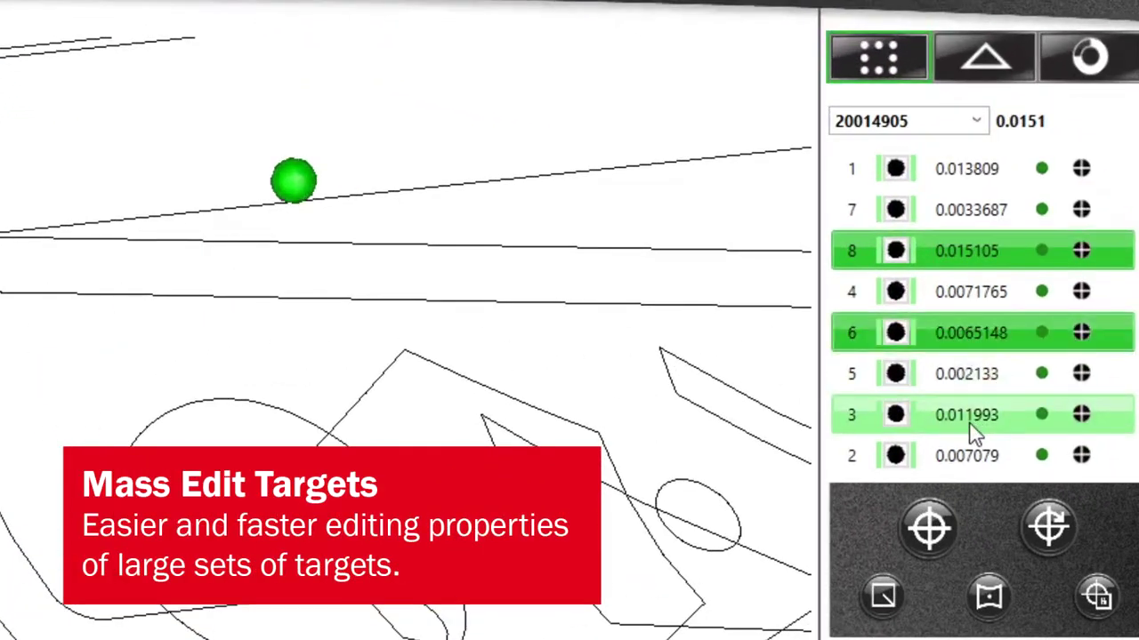
{"action": "left_click", "coordinate": [1042, 414]}
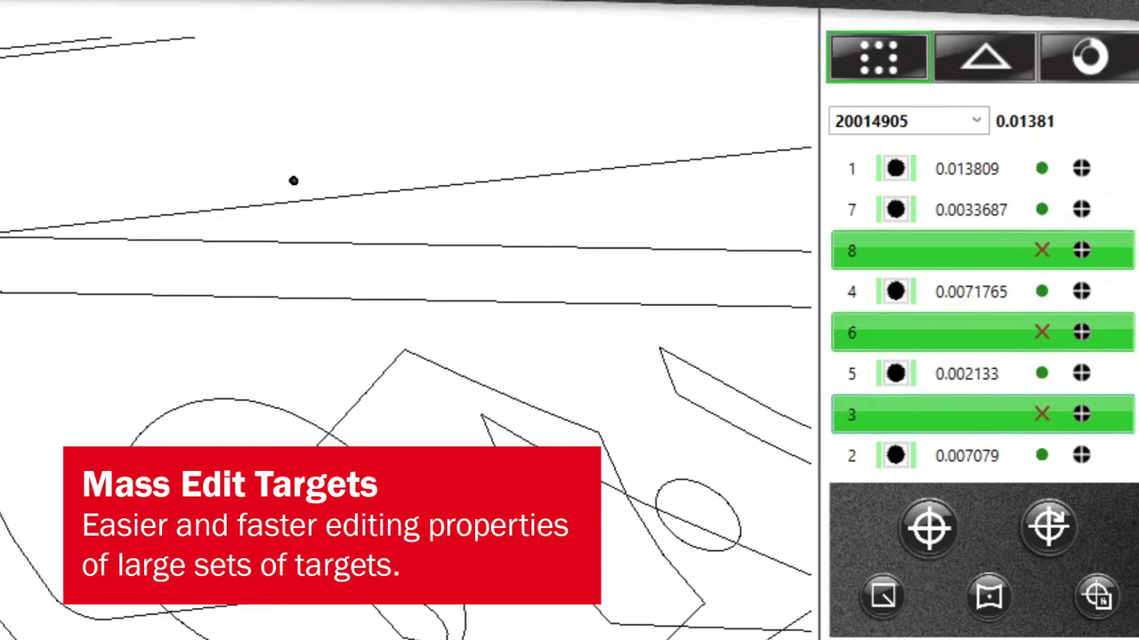
{"action": "left_click", "coordinate": [1042, 251]}
{"action": "left_click", "coordinate": [1048, 527]}
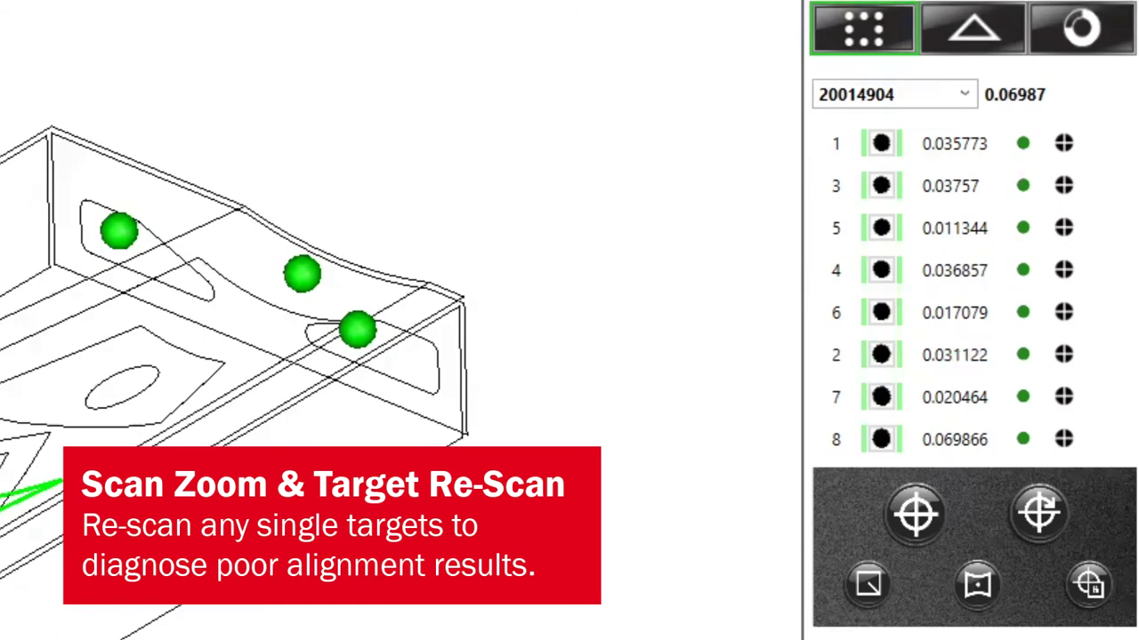
View enlarged scans of targets 1 and 3, then rescan target 4 alone.
{"action": "left_click", "coordinate": [882, 144]}
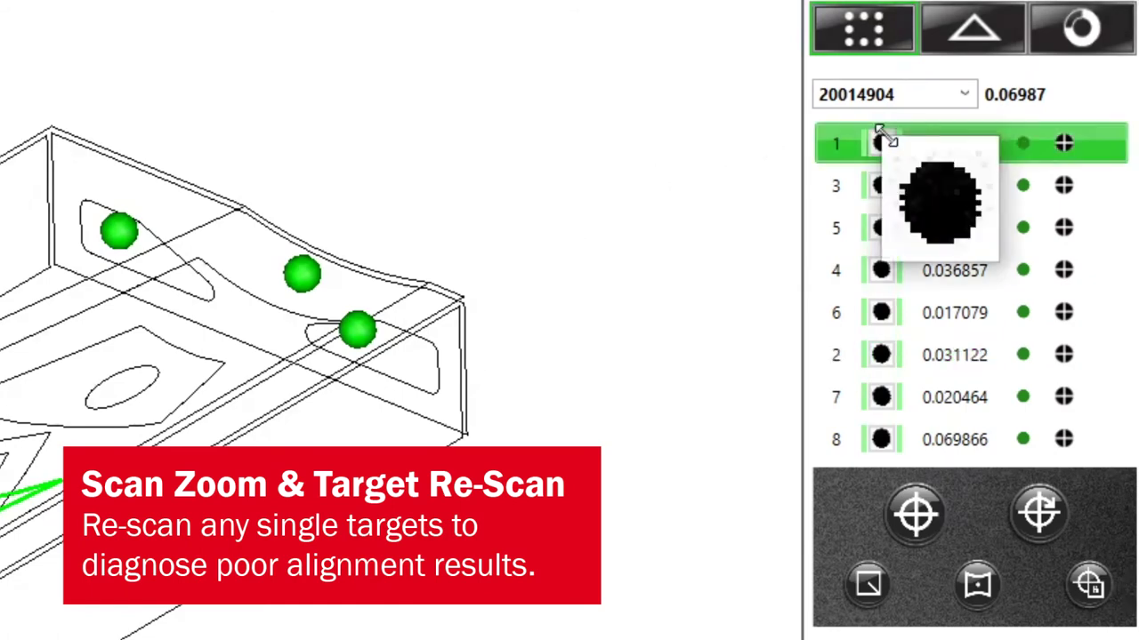
{"action": "left_click", "coordinate": [889, 186]}
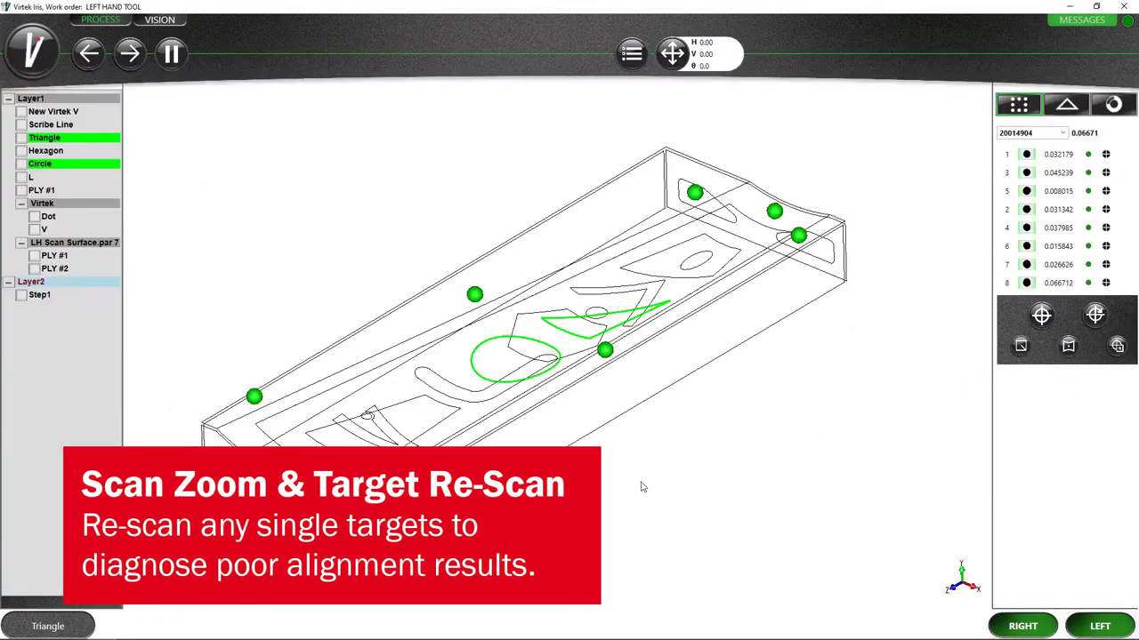
{"action": "right_click", "coordinate": [1064, 229]}
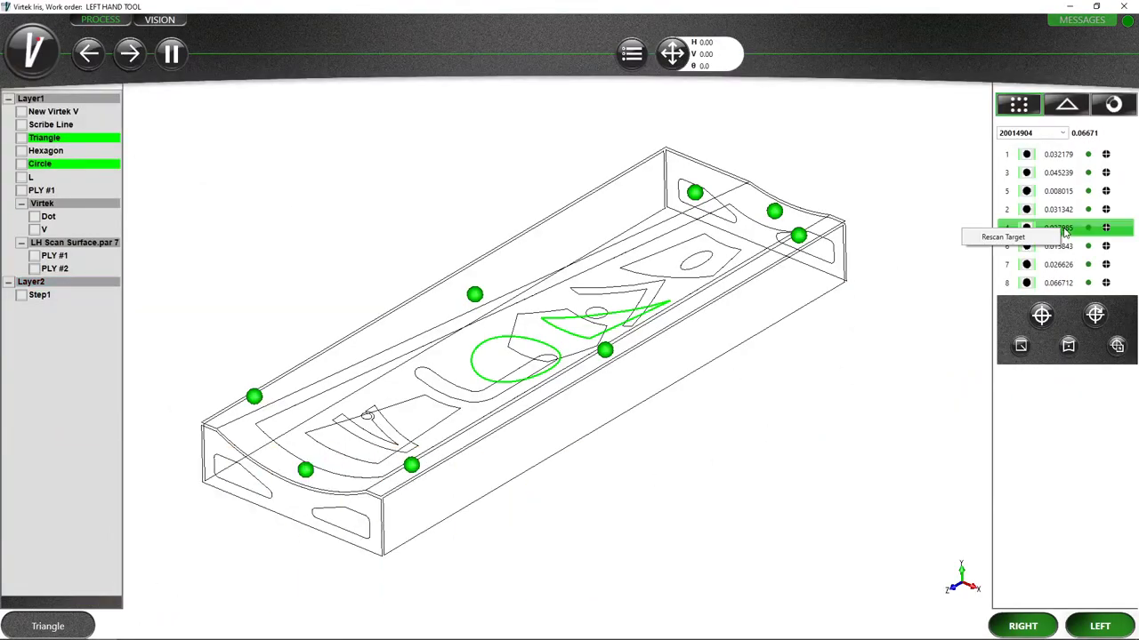
{"action": "left_click", "coordinate": [1014, 238]}
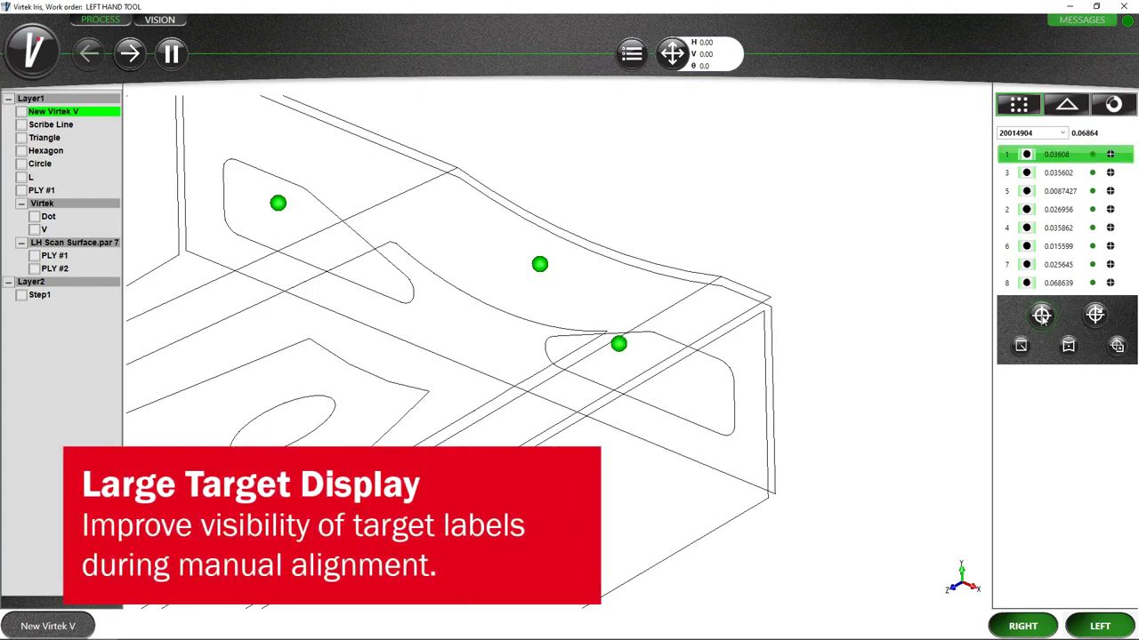
Run manual alignment with large target numbers, accepting targets 1, 3, 5, 2 and skipping 4 and 6.
{"action": "left_click", "coordinate": [1041, 315]}
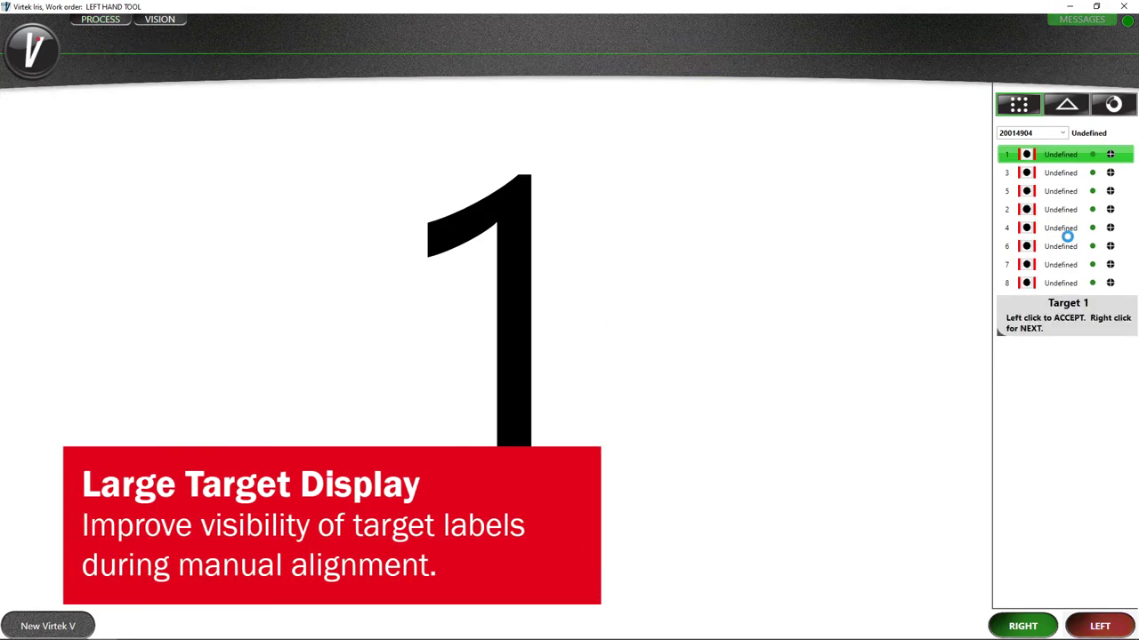
{"action": "left_click", "coordinate": [1067, 236]}
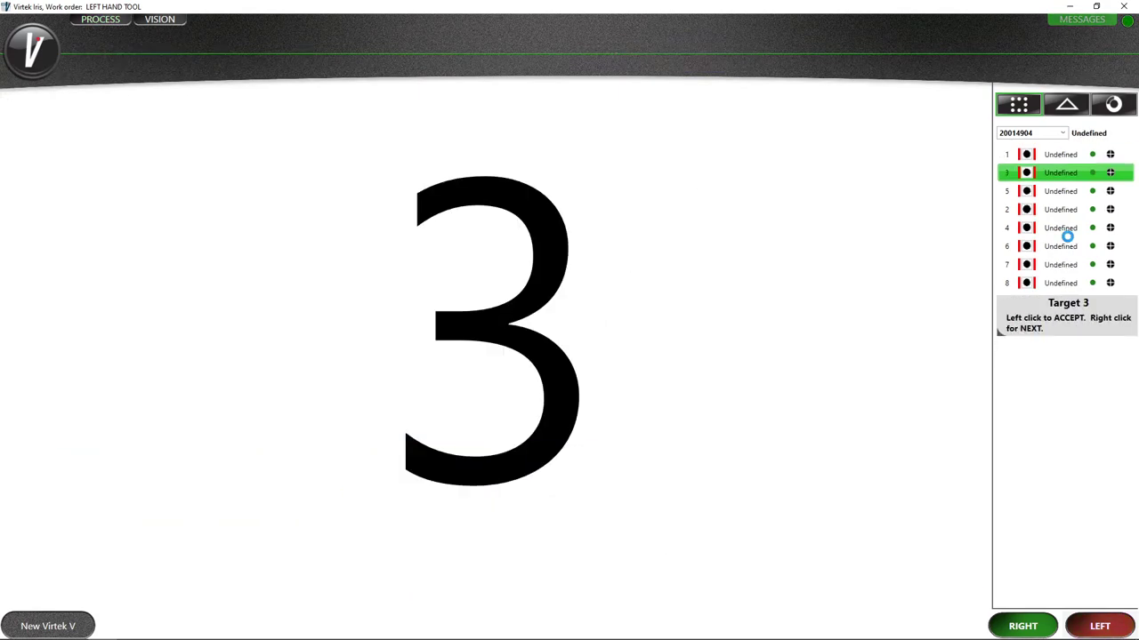
{"action": "left_click", "coordinate": [1066, 235]}
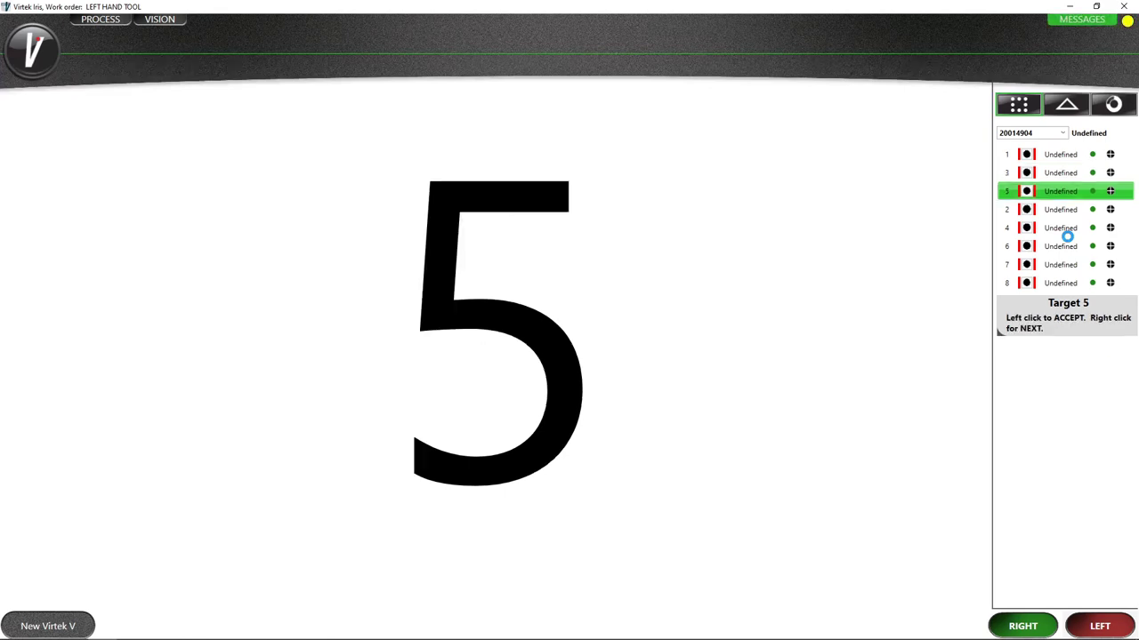
{"action": "left_click", "coordinate": [1067, 236]}
{"action": "left_click", "coordinate": [1067, 236]}
{"action": "right_click", "coordinate": [1067, 235]}
{"action": "right_click", "coordinate": [1067, 236]}
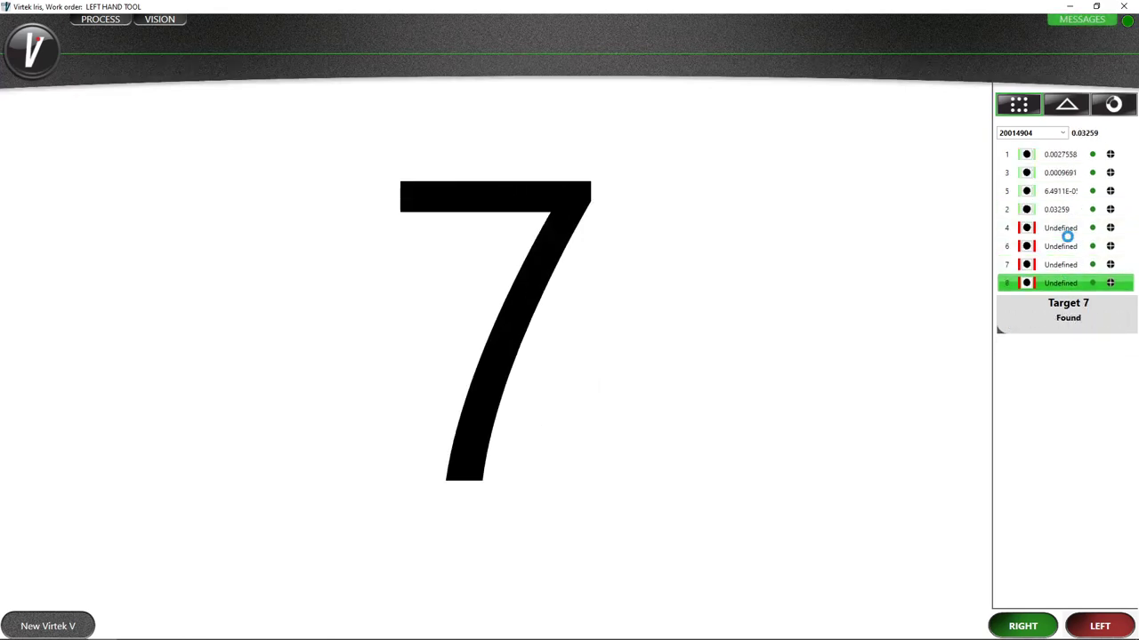
{"action": "right_click", "coordinate": [1066, 236]}
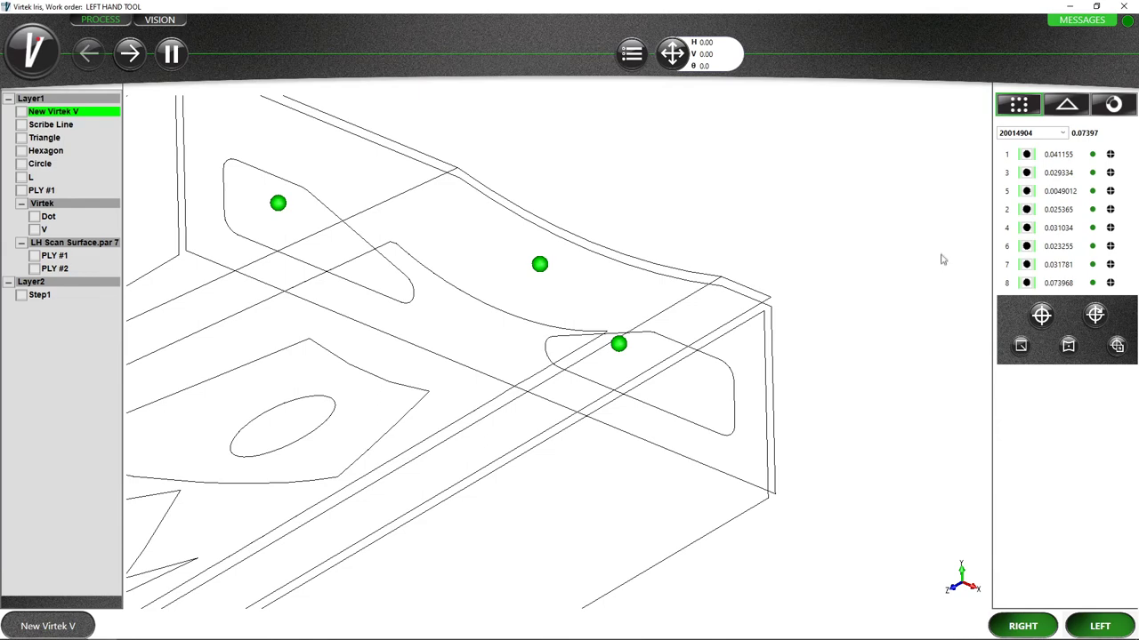